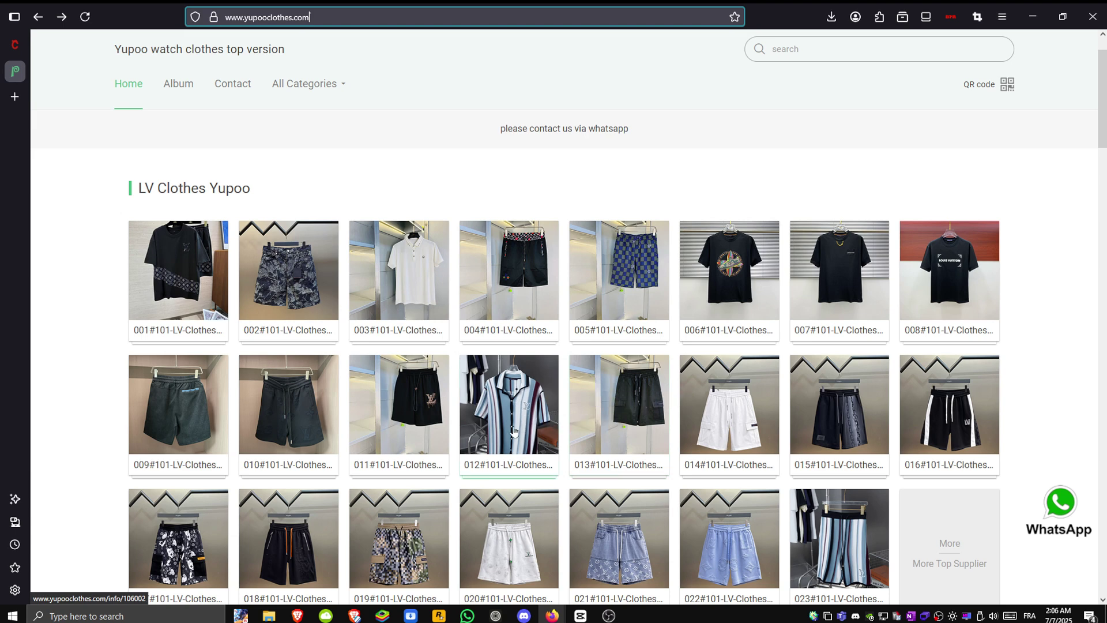
Open the striped LV shirt 012#101 product page on Yupoo and copy its URL
left_click(529, 414)
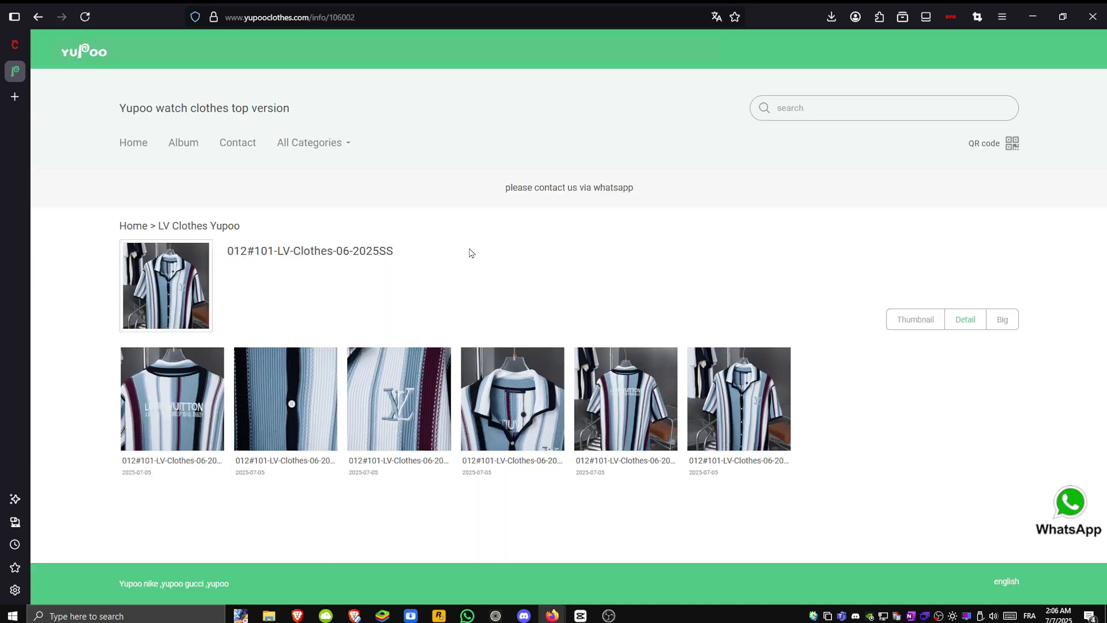
left_click(326, 18)
right_click(325, 18)
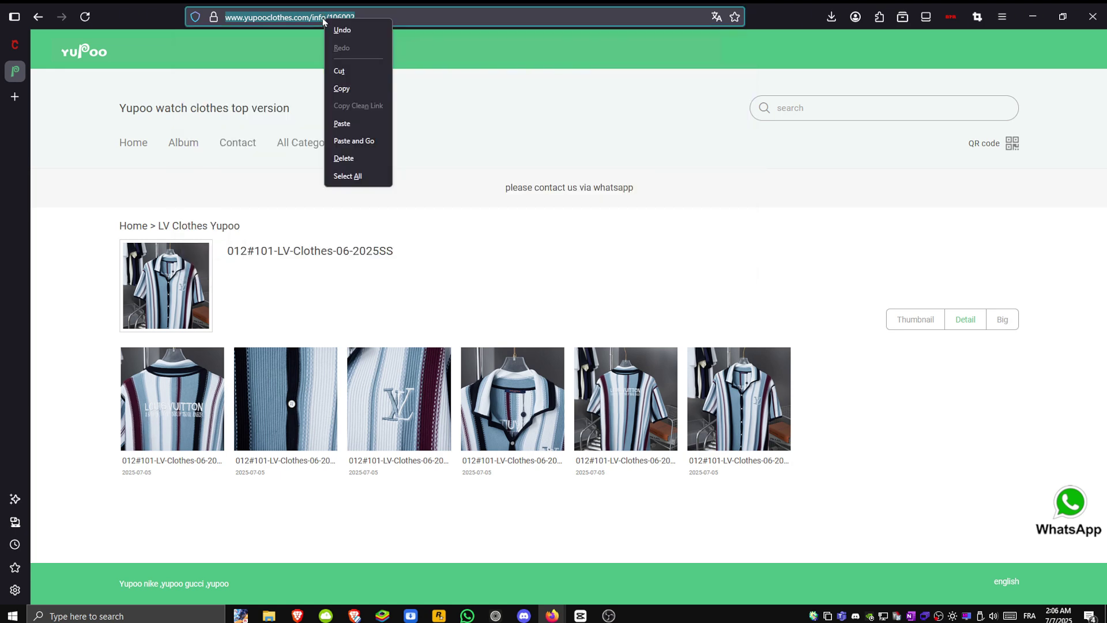
left_click(342, 88)
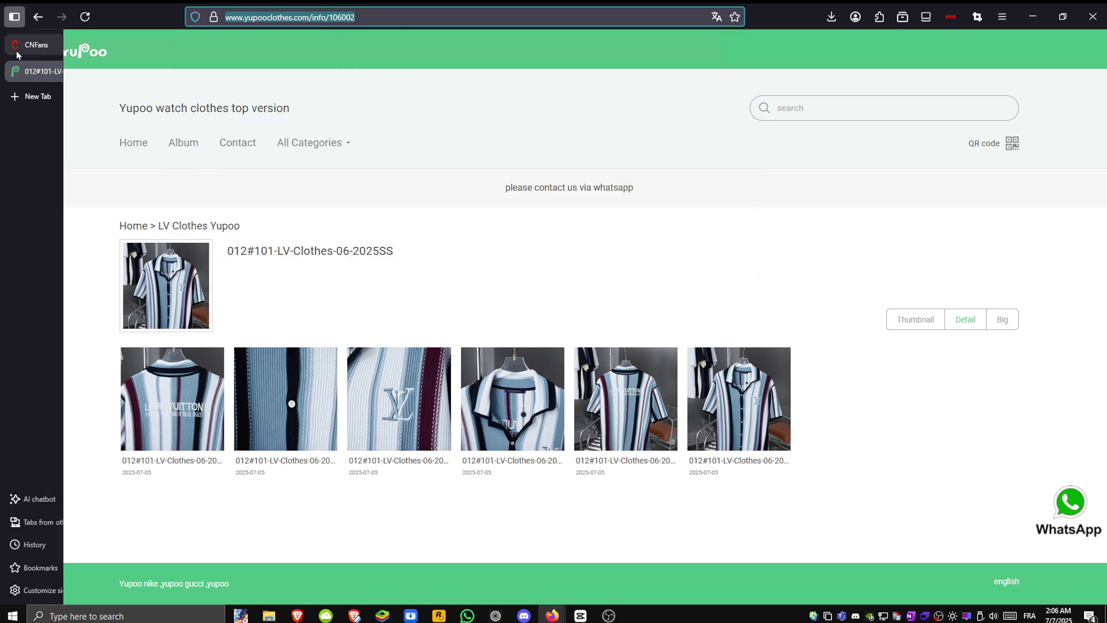
Paste the copied Yupoo link into the CNFans search box and submit it
left_click(44, 42)
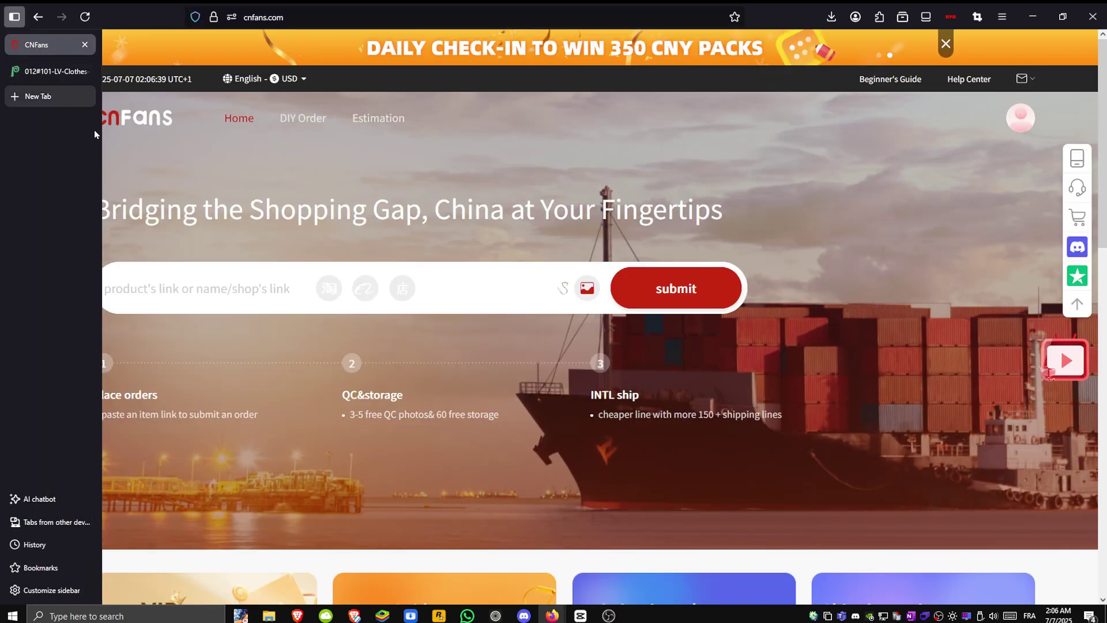
left_click(170, 286)
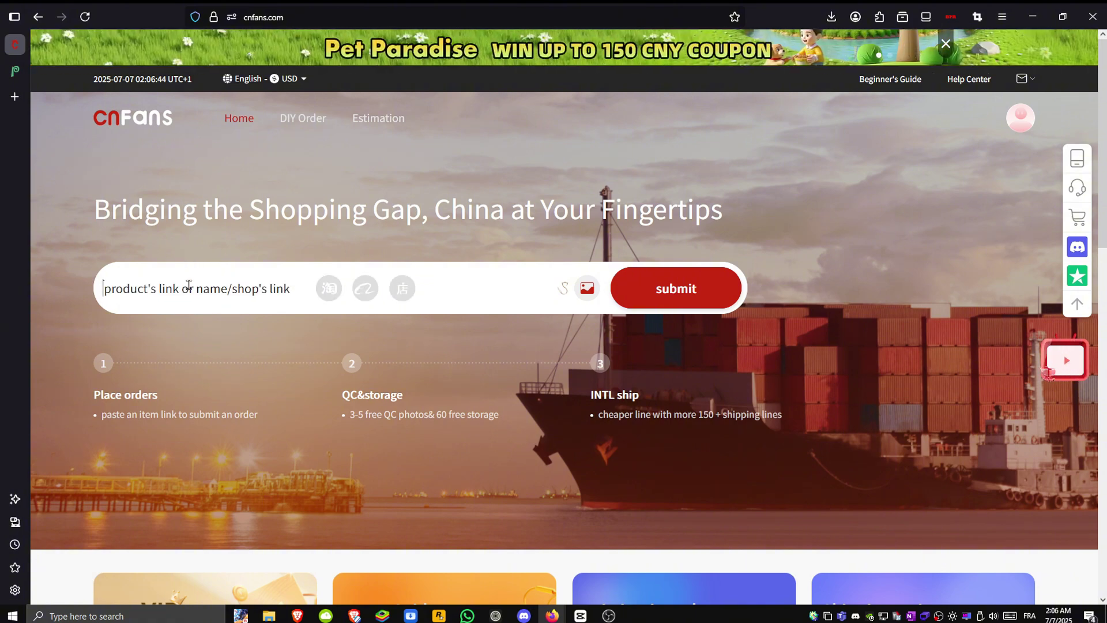
type("https://www.yupooclothes.com/info/106002")
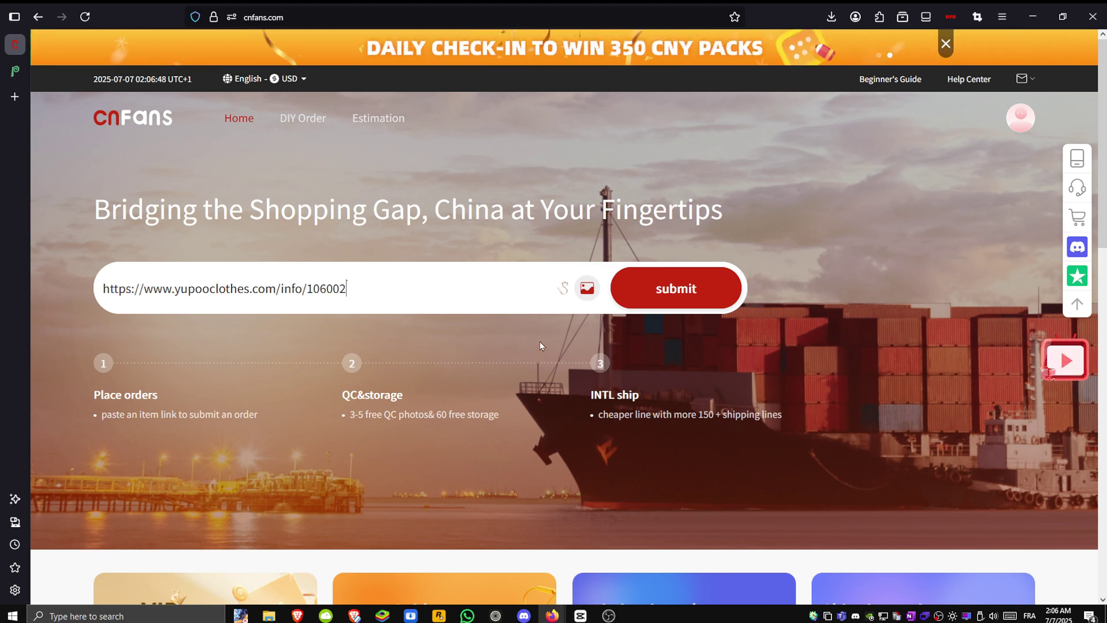
left_click(702, 299)
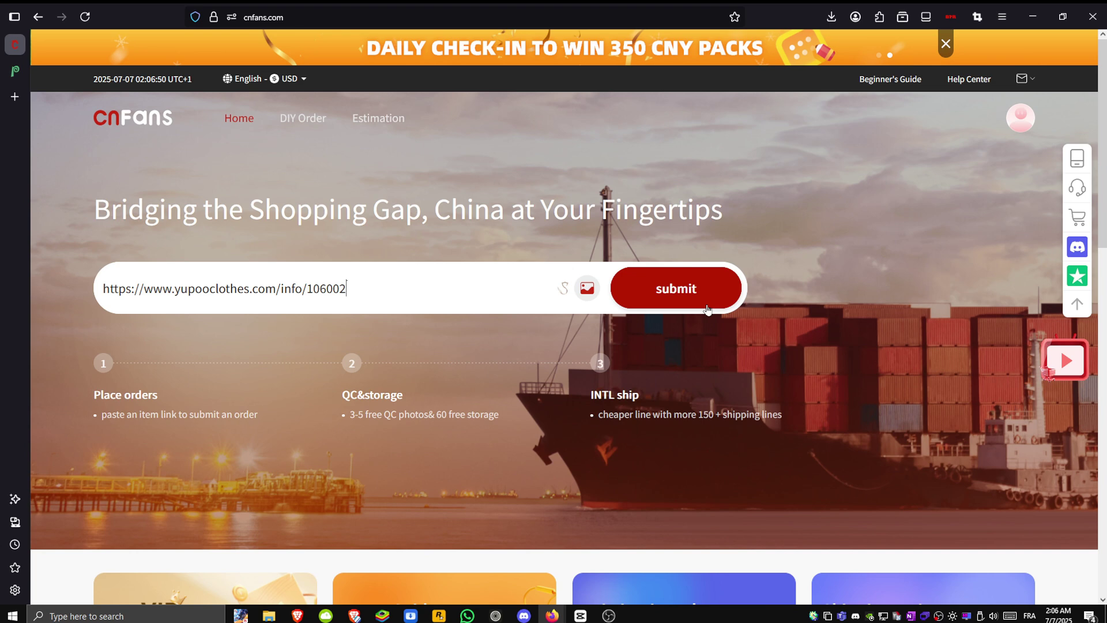
scroll(658, 321, "down", 1)
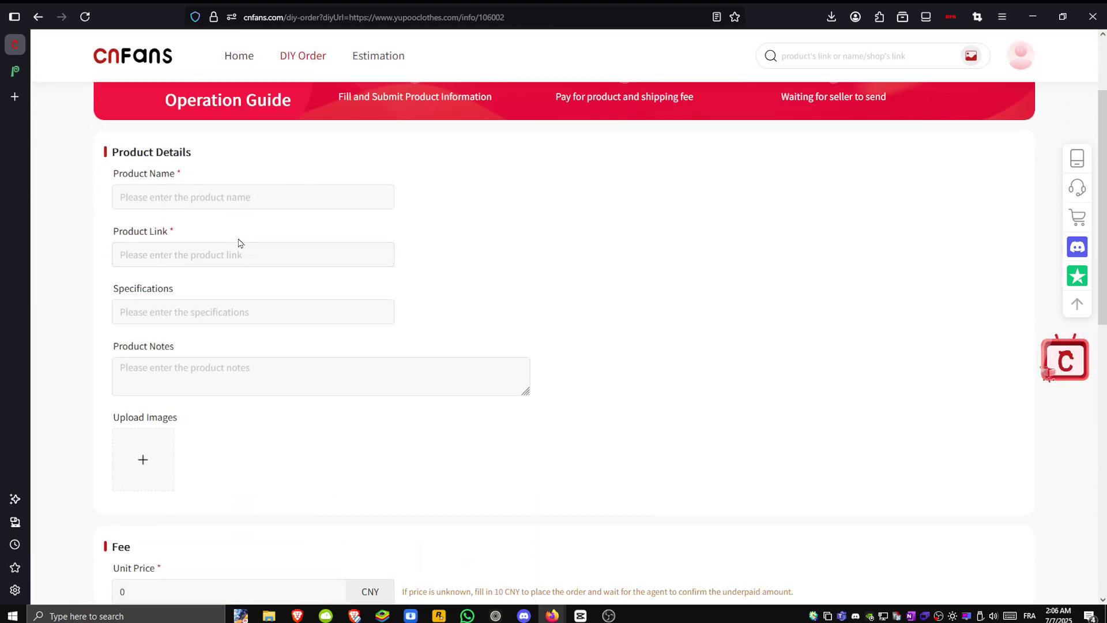
Copy the Yupoo title 012#101-LV-Clothes-06-2025SS into the Product Name field
key("ctrl+Tab")
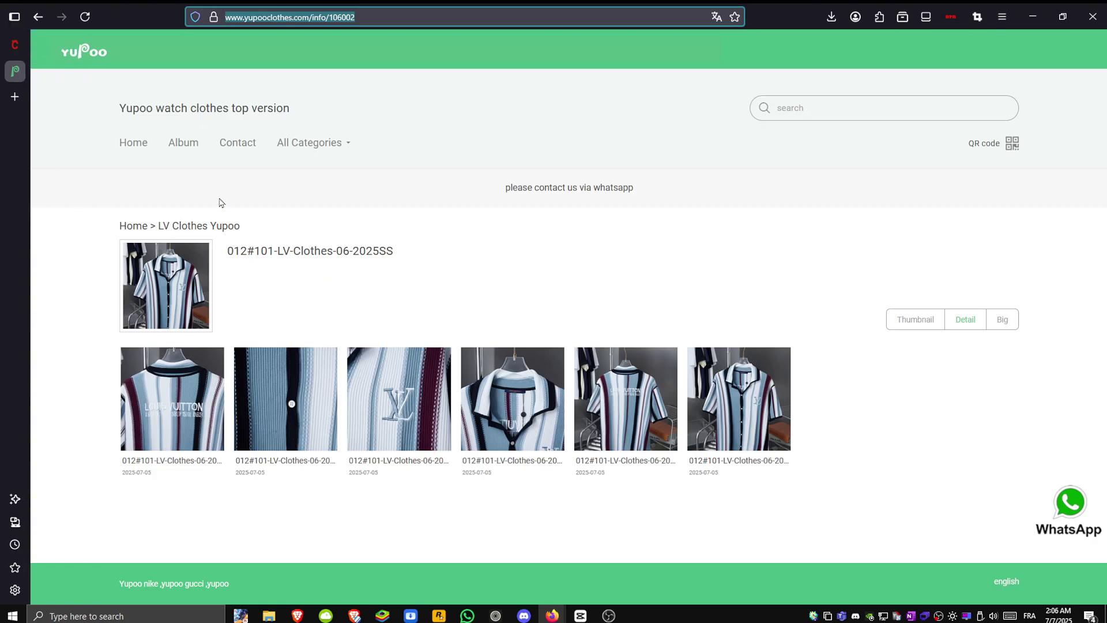
left_click_drag(399, 250, 228, 252)
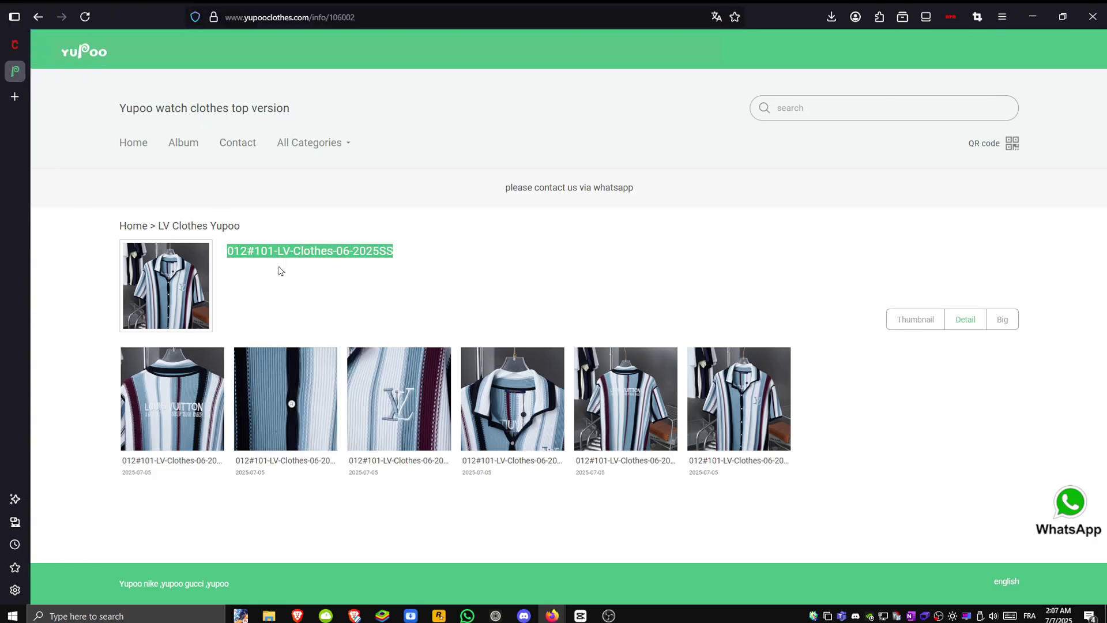
key("ctrl+c")
key("ctrl+Tab")
left_click(199, 196)
key("ctrl+v")
left_click(243, 255)
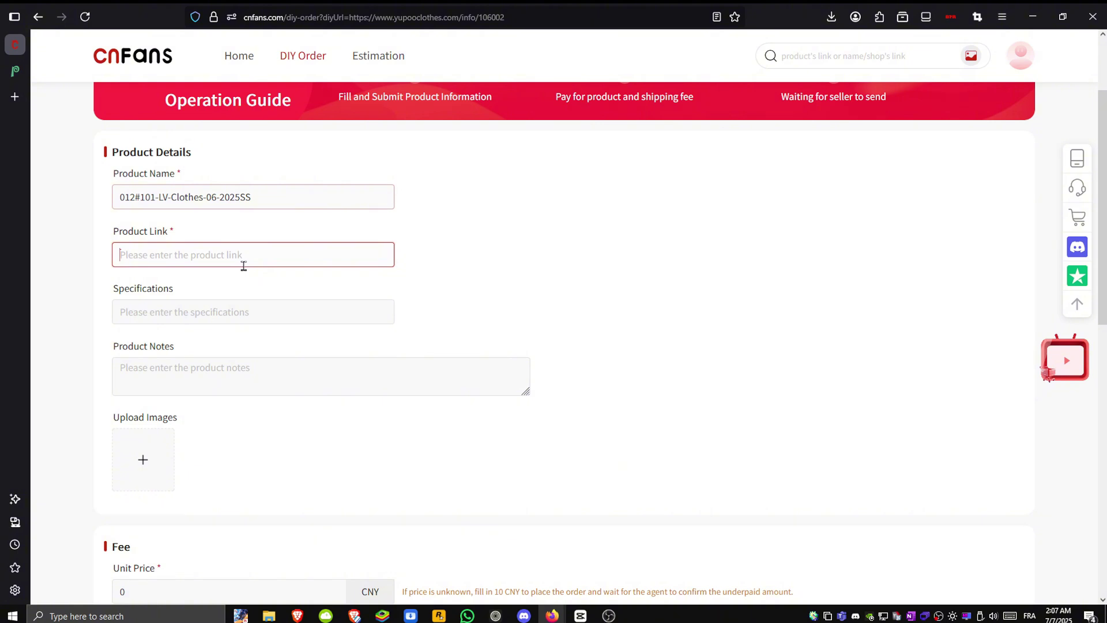
Copy the Yupoo yupooclothes.com/info/106002 address into the Product Link field
key("ctrl+Tab")
left_click(289, 17)
right_click(268, 16)
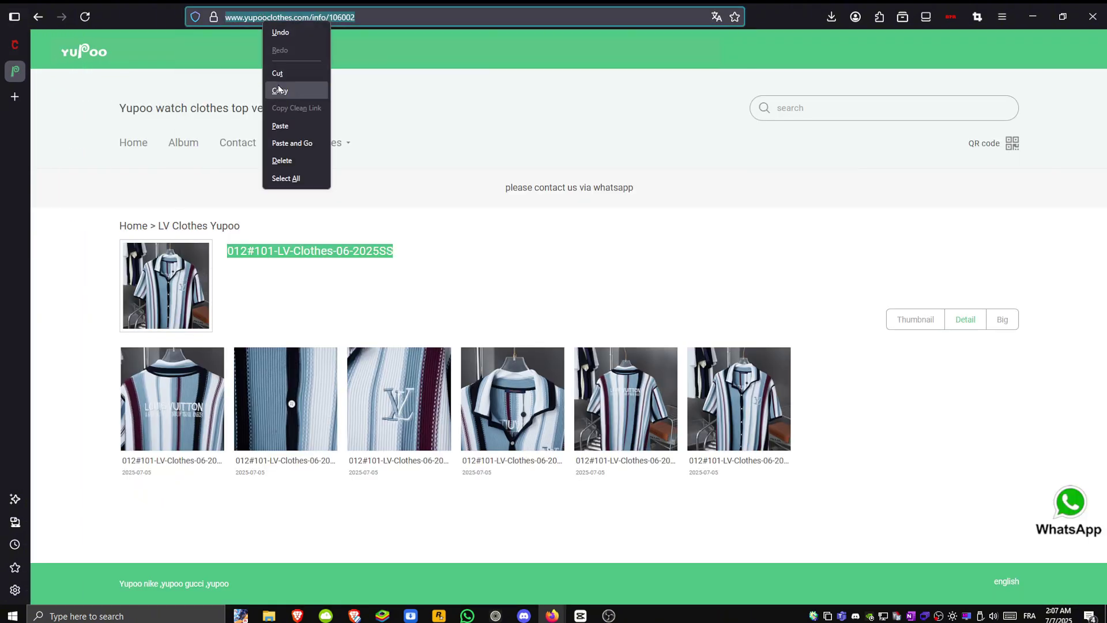
left_click(277, 90)
left_click(16, 45)
left_click(244, 255)
key("ctrl+v")
left_click(240, 314)
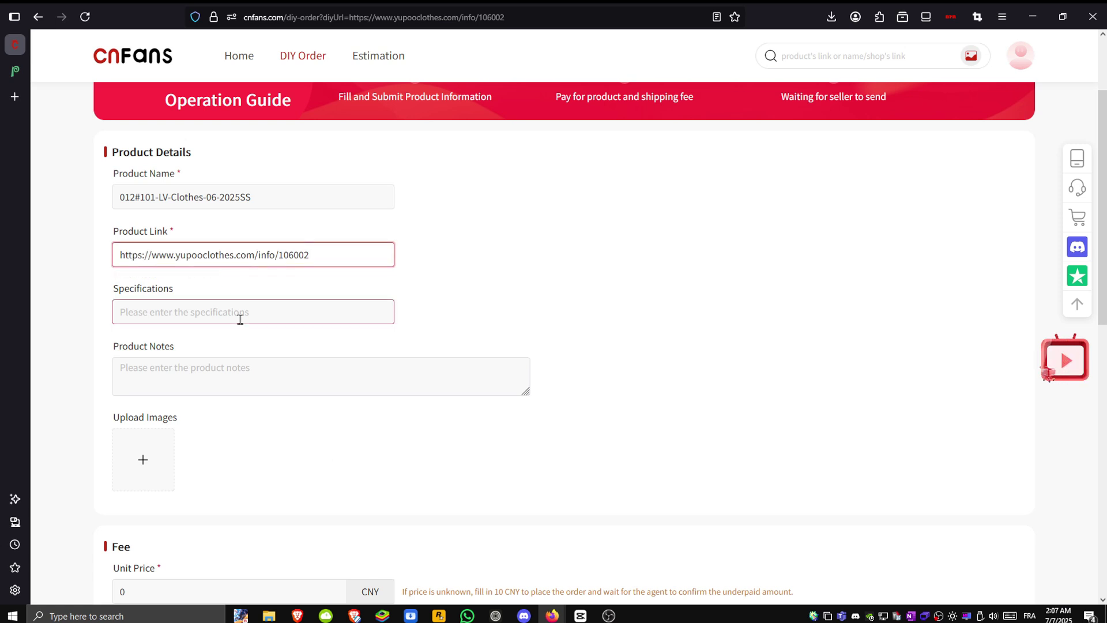
left_click(186, 374)
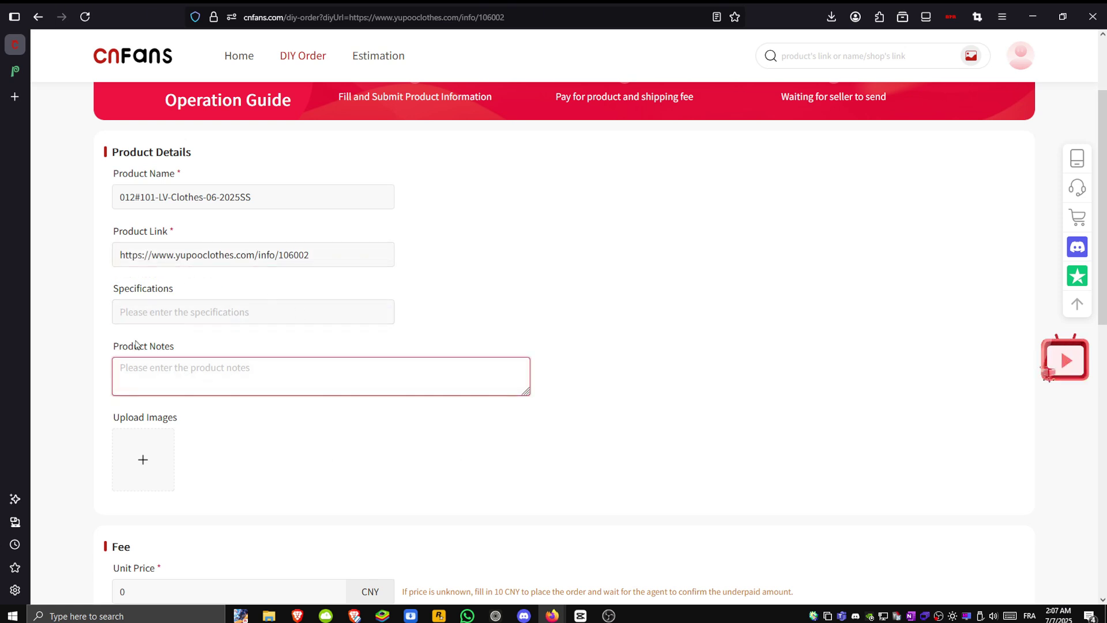
scroll(182, 337, "down", 1)
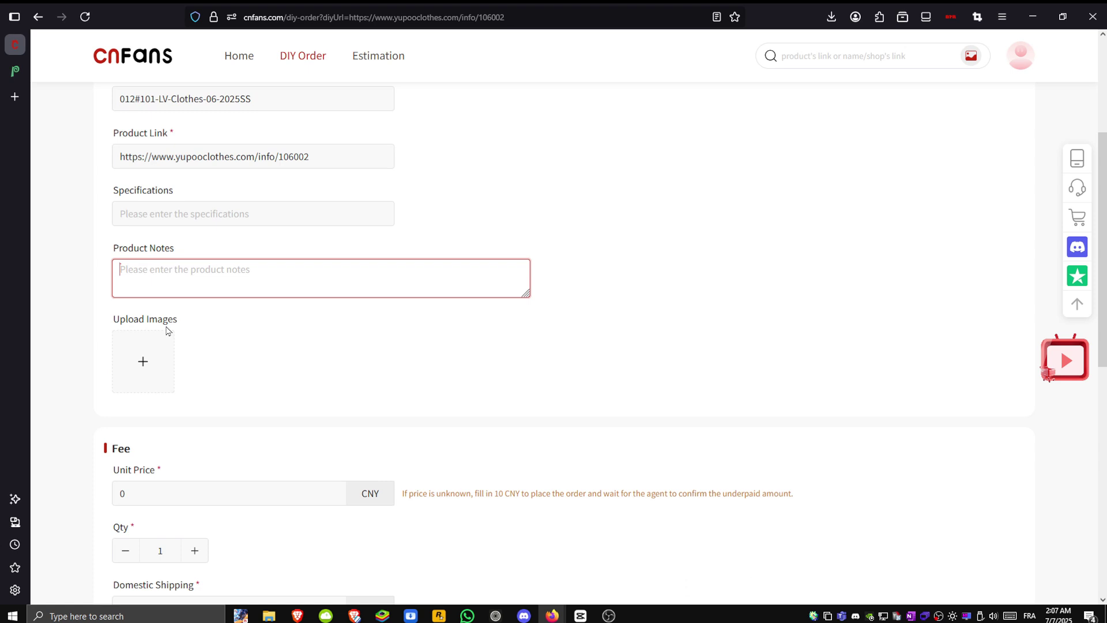
Clear the selection and dismiss stray popups on the Yupoo product page
left_click(15, 72)
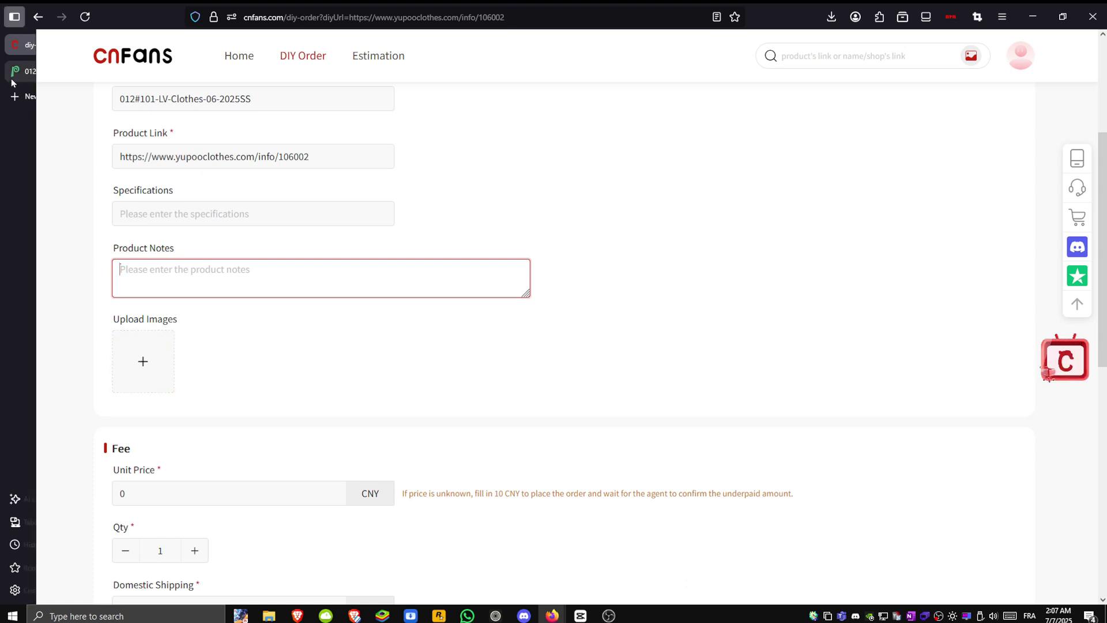
left_click(175, 286)
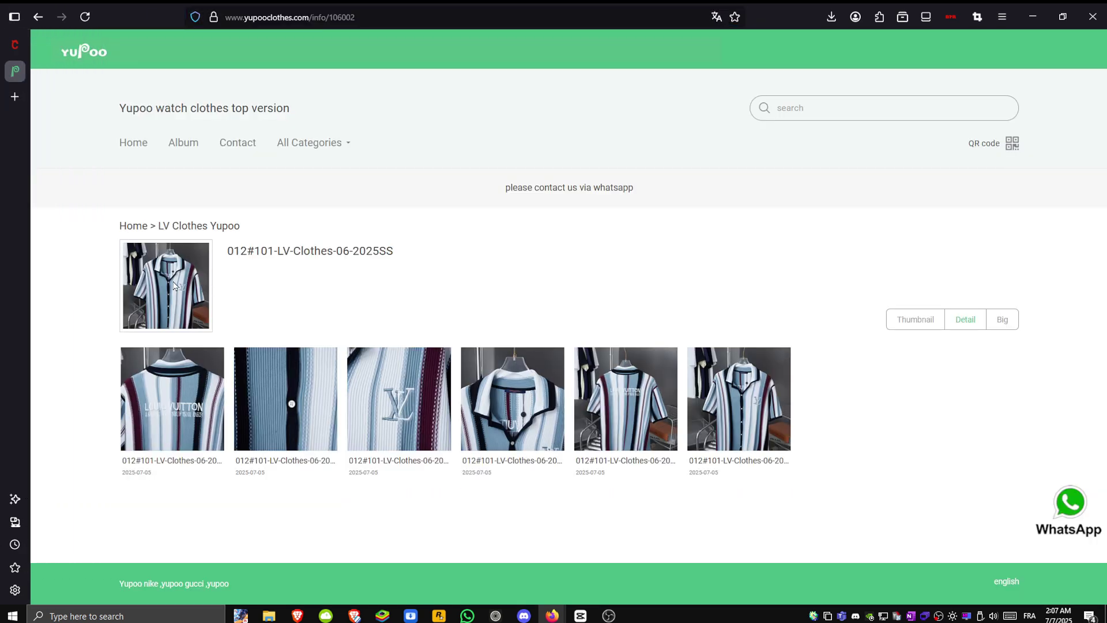
right_click(176, 287)
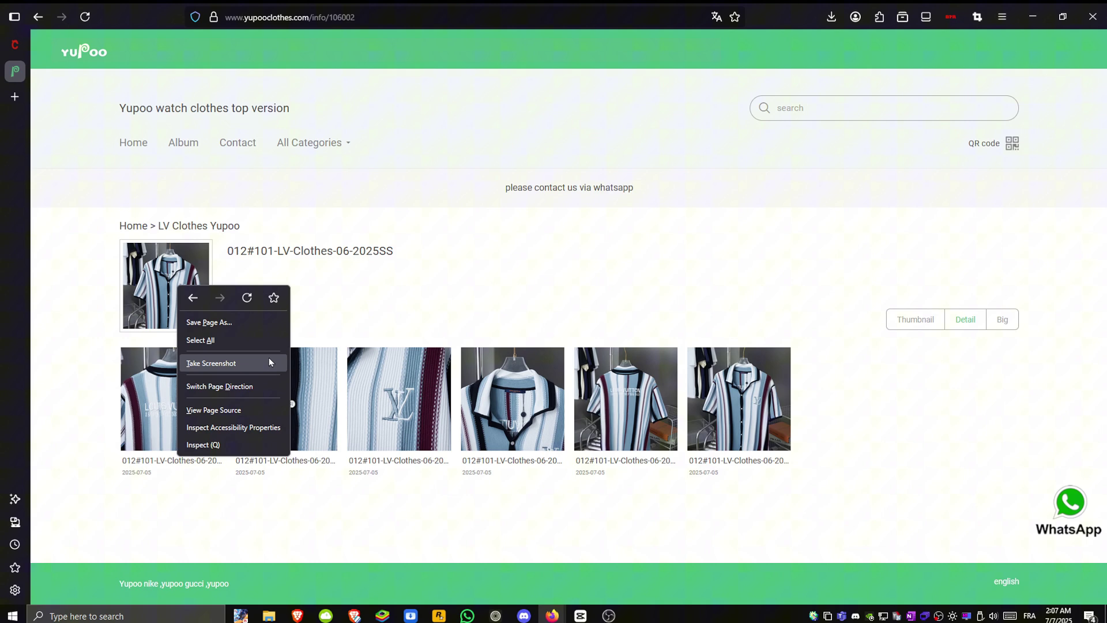
left_click(325, 320)
right_click(325, 372)
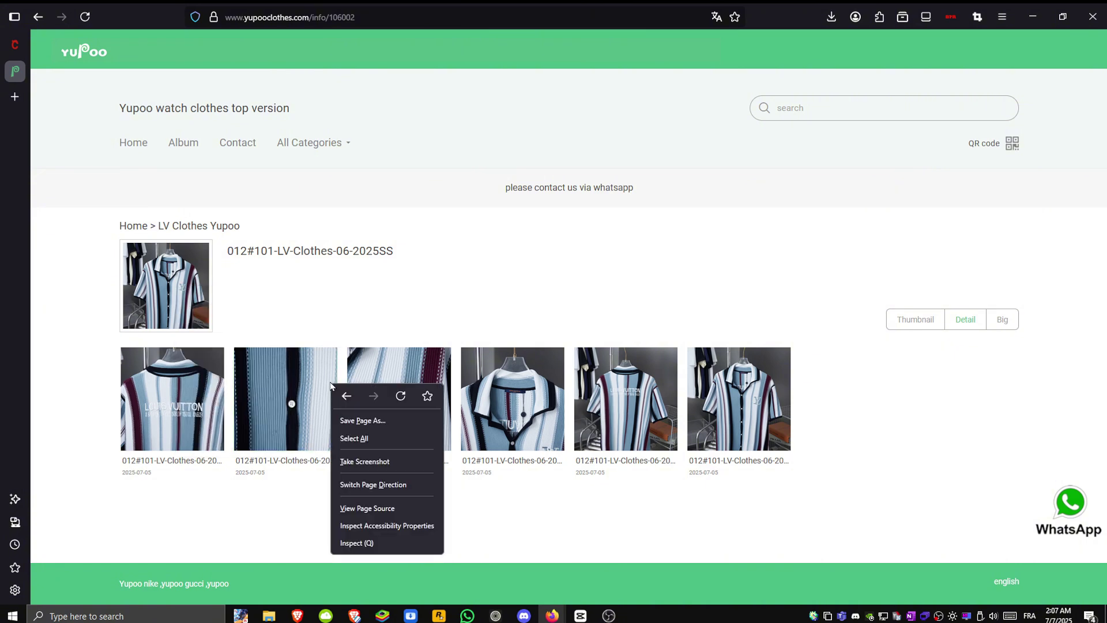
left_click(312, 340)
Go back to the LV Clothes album and reopen item 012's detail page
left_click(15, 45)
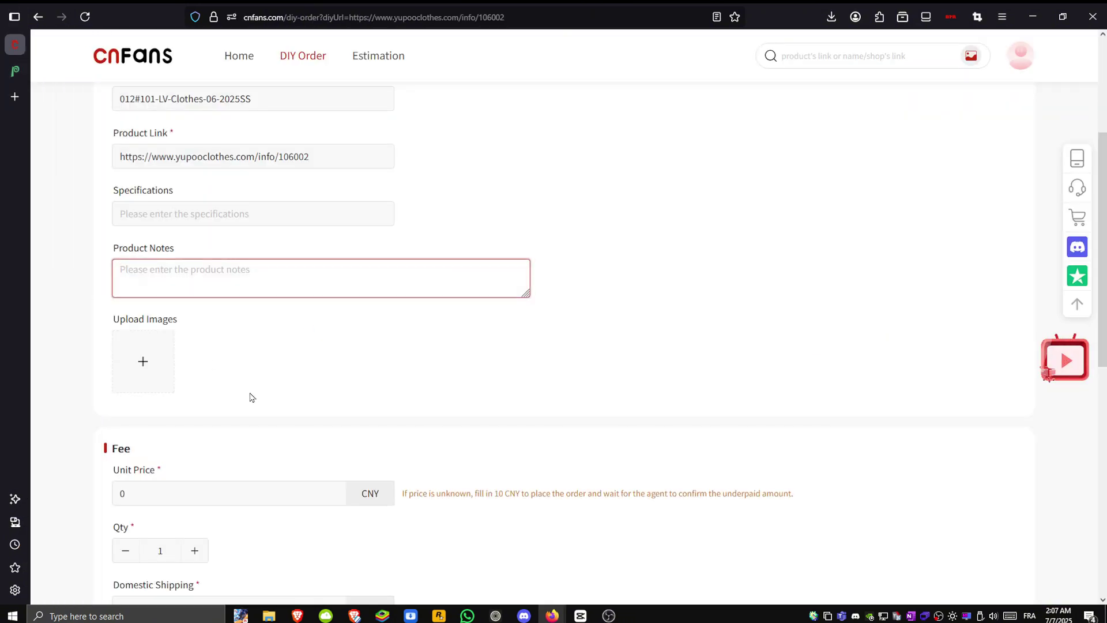
scroll(251, 398, "down", 1)
left_click(15, 70)
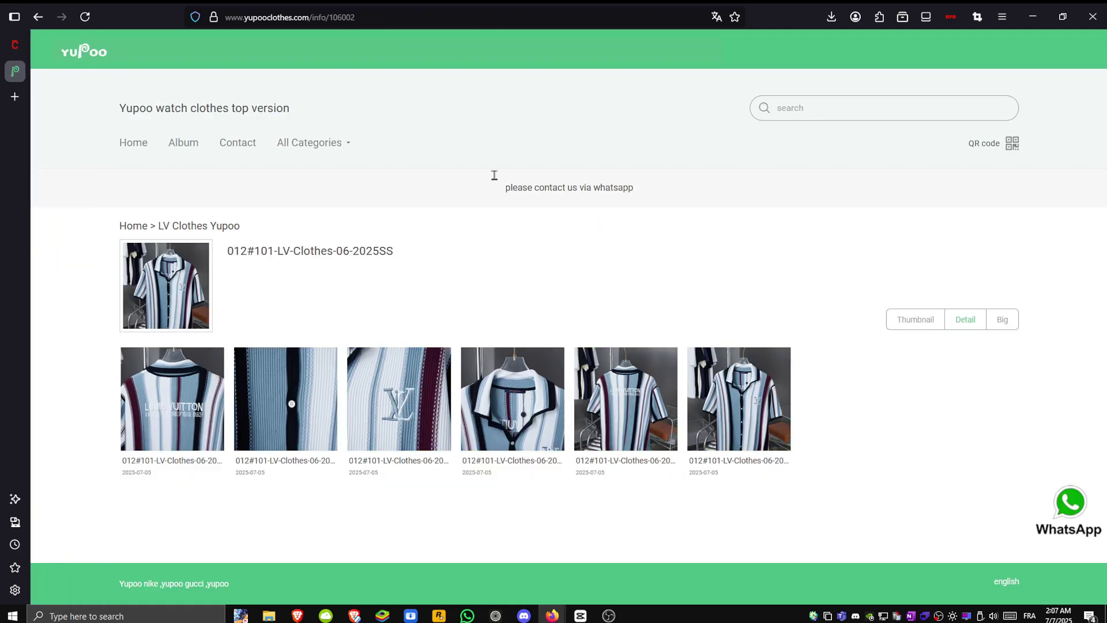
left_click(38, 17)
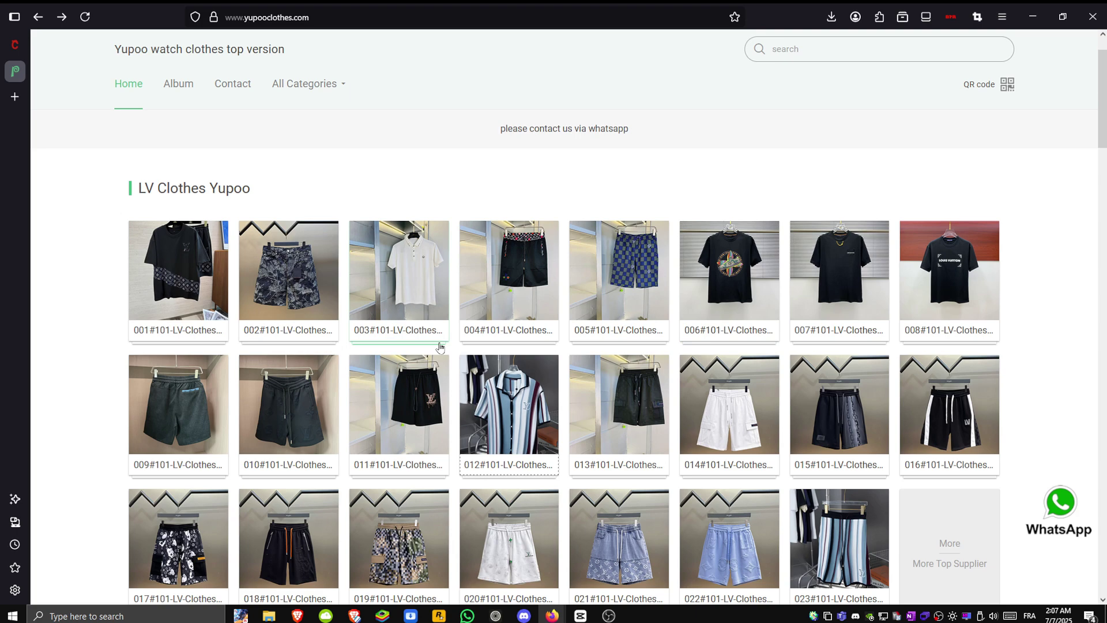
left_click(485, 435)
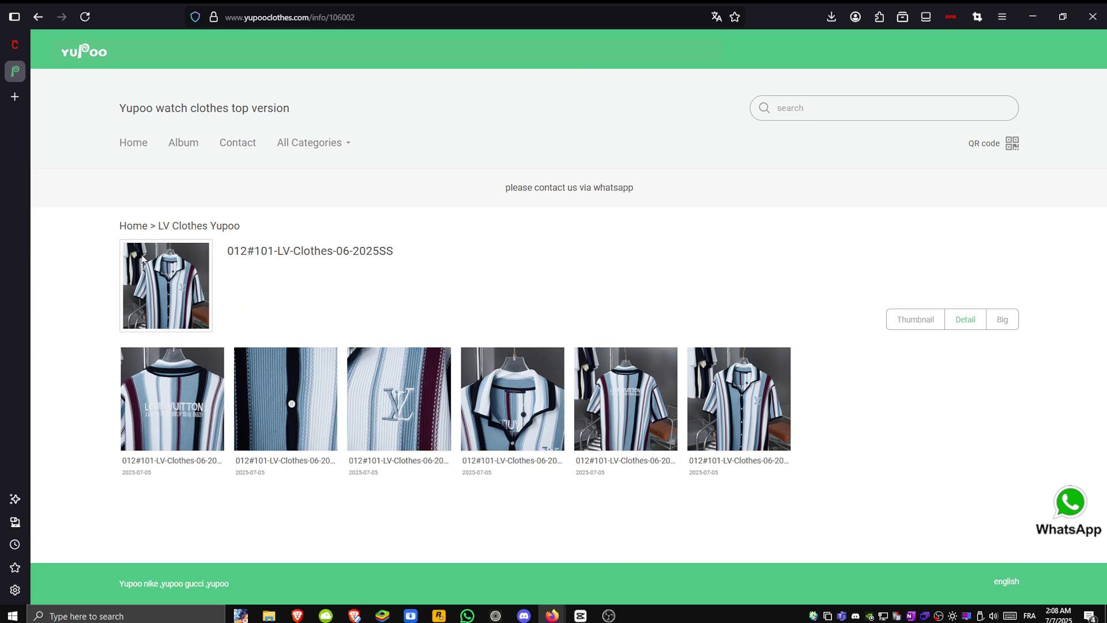
Enter a unit price of 20 CNY and raise the quantity to 5
left_click(15, 45)
left_click(168, 472)
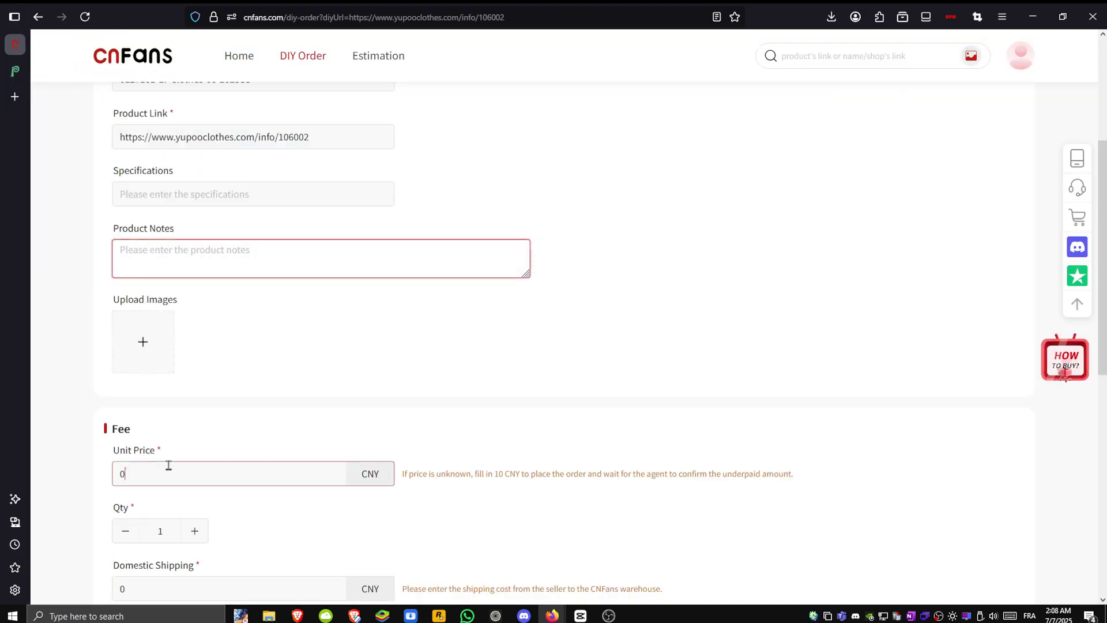
type("20")
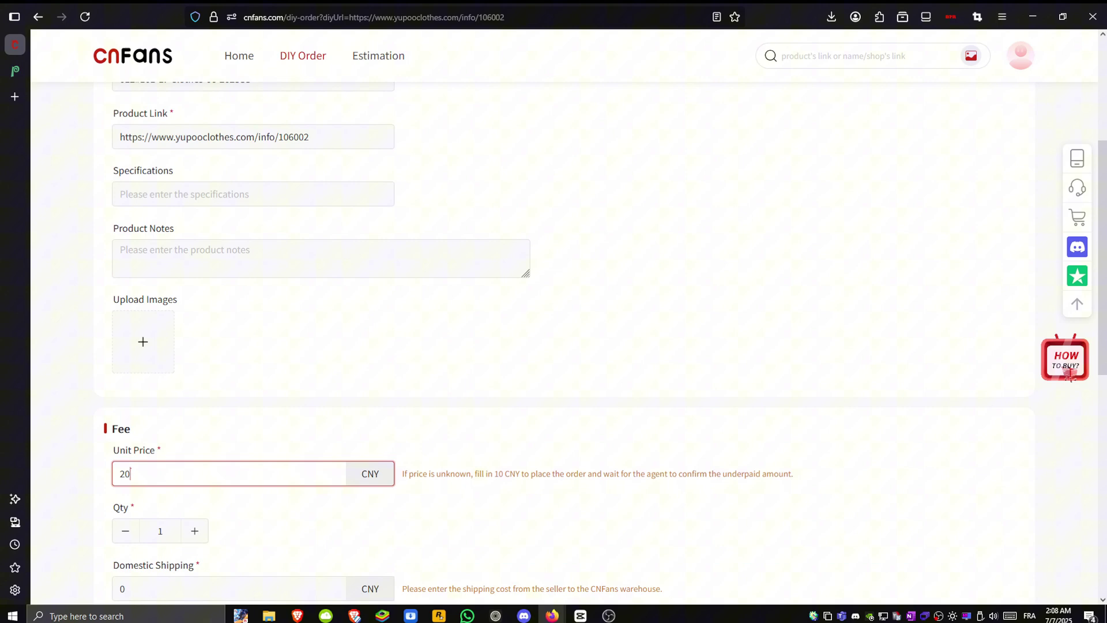
scroll(294, 423, "down", 2)
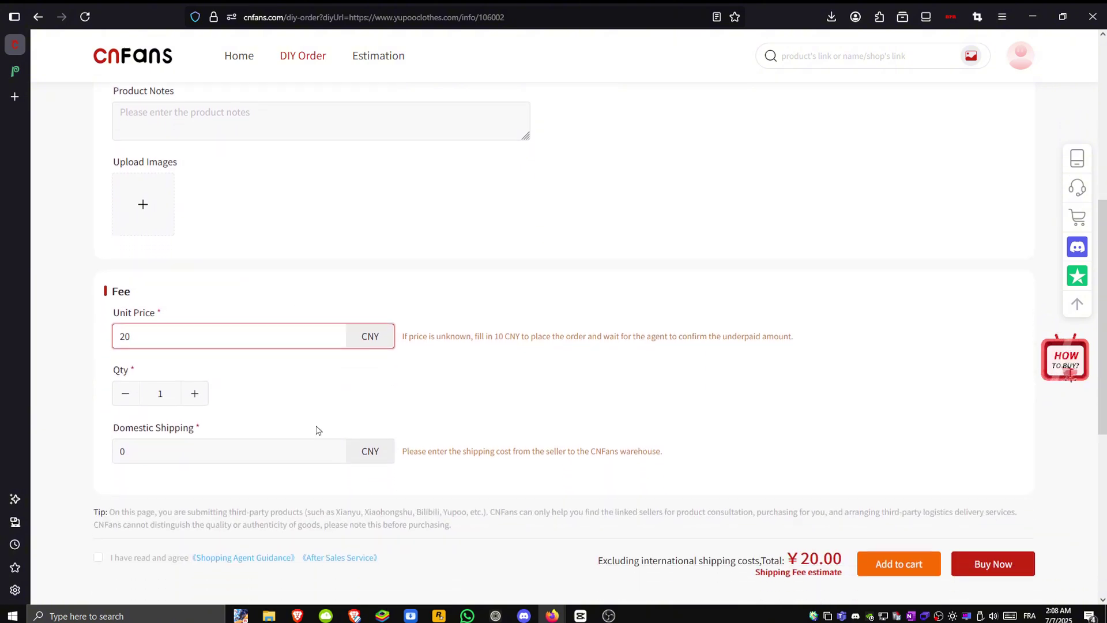
left_click(165, 393)
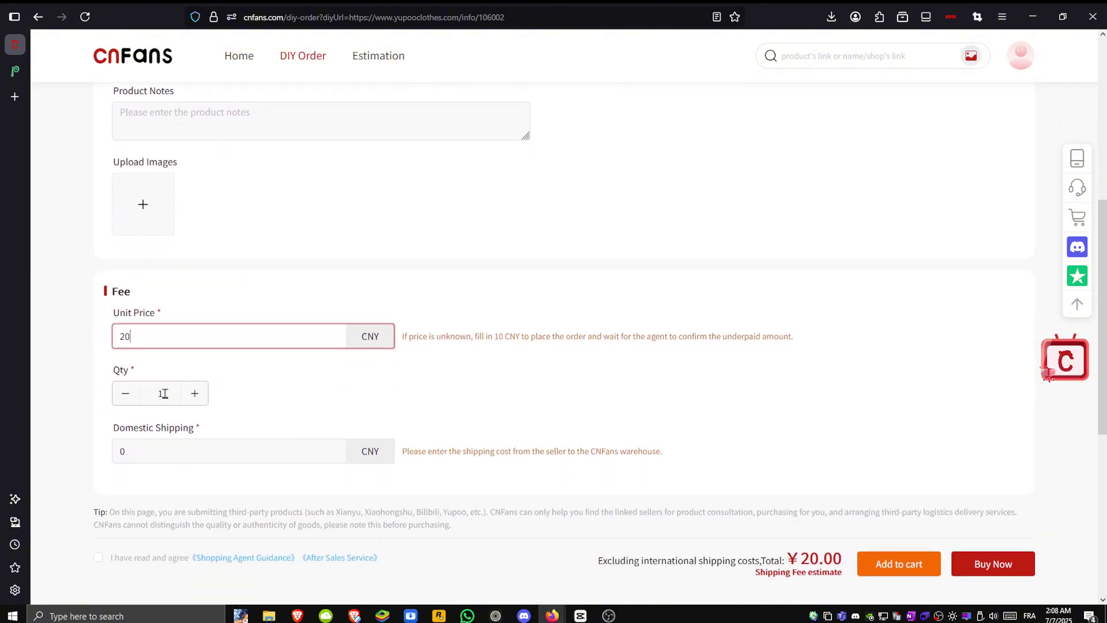
left_click(195, 394)
left_click(194, 394)
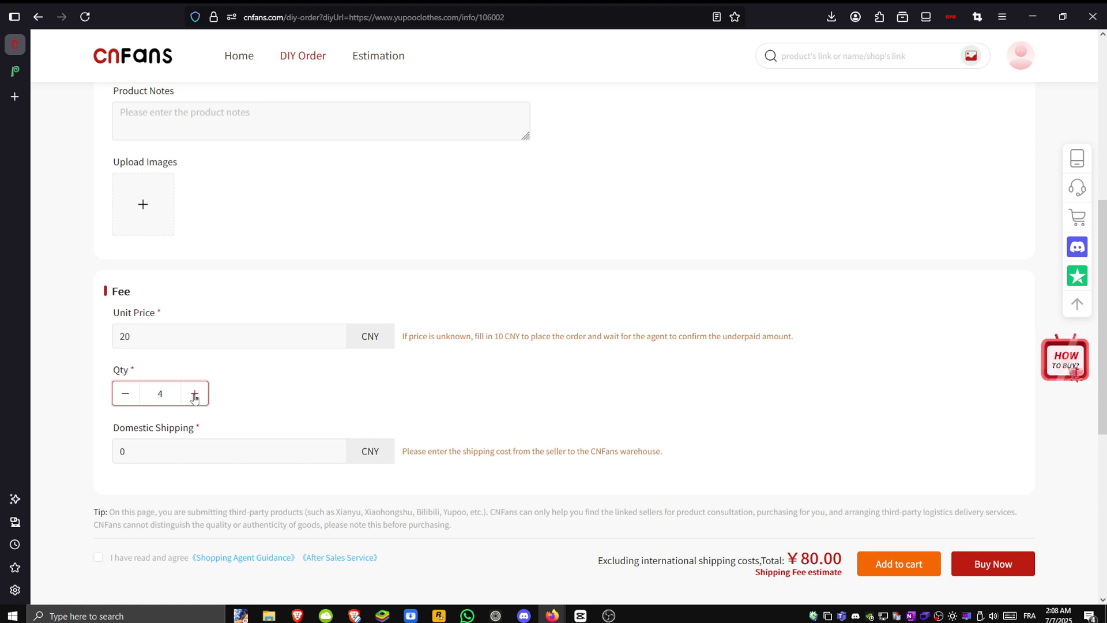
left_click(195, 395)
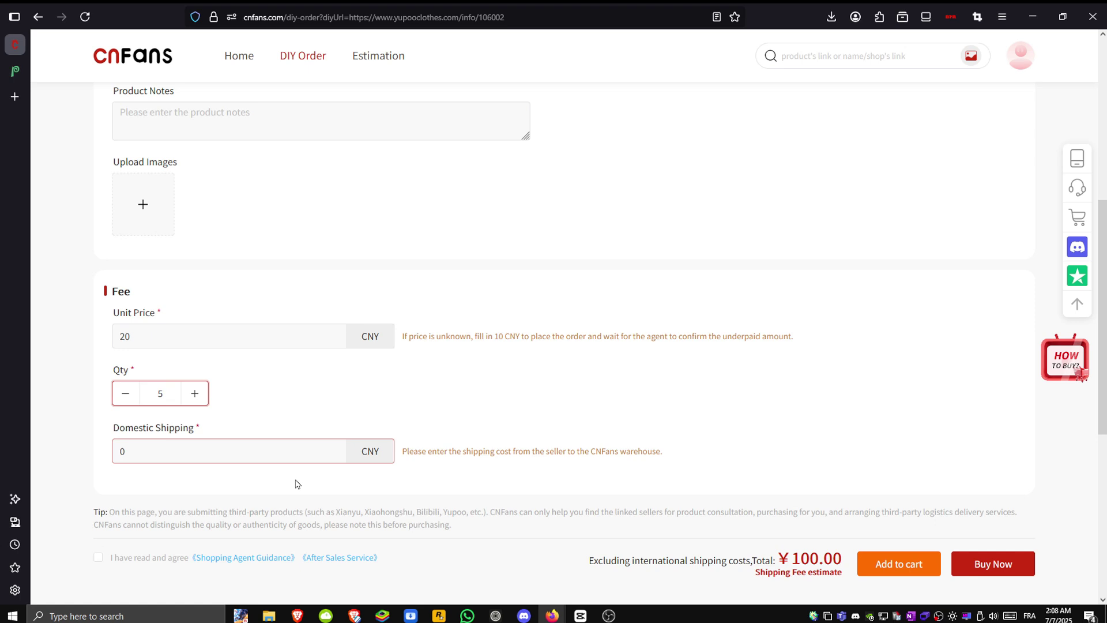
Check the domestic shipping amount, leaving it at 0
left_click(246, 451)
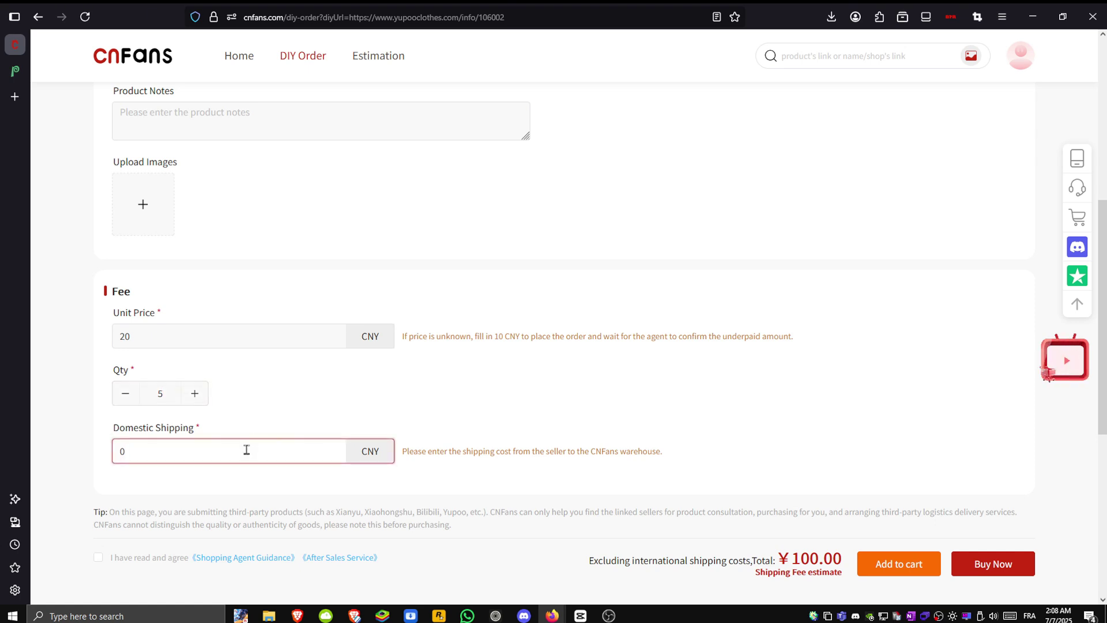
left_click_drag(402, 458, 761, 453)
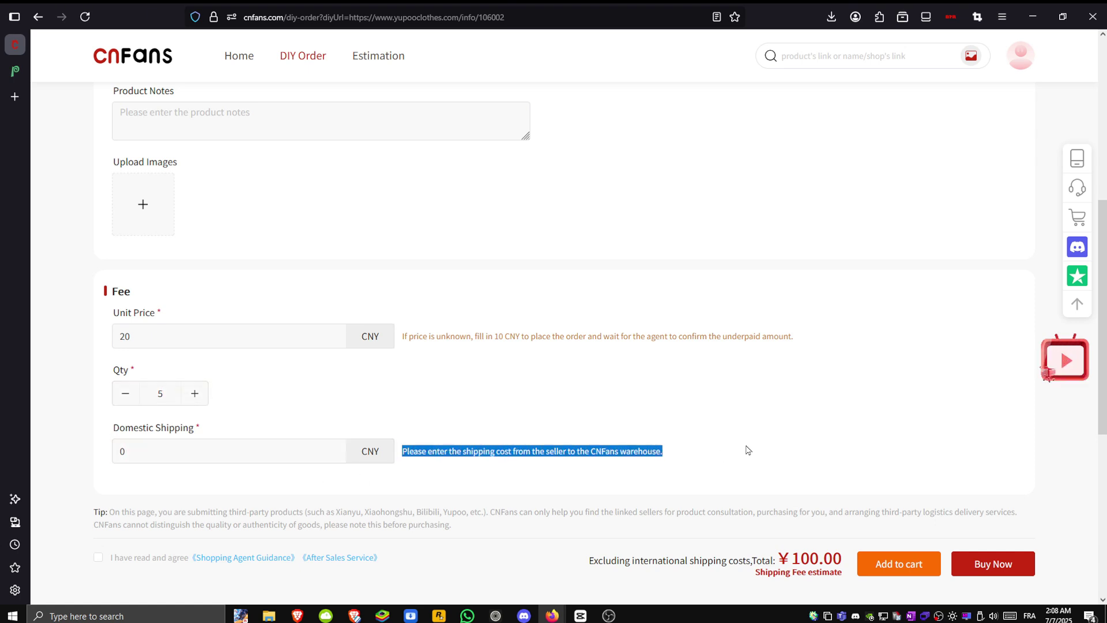
left_click(298, 461)
scroll(321, 468, "up", 5)
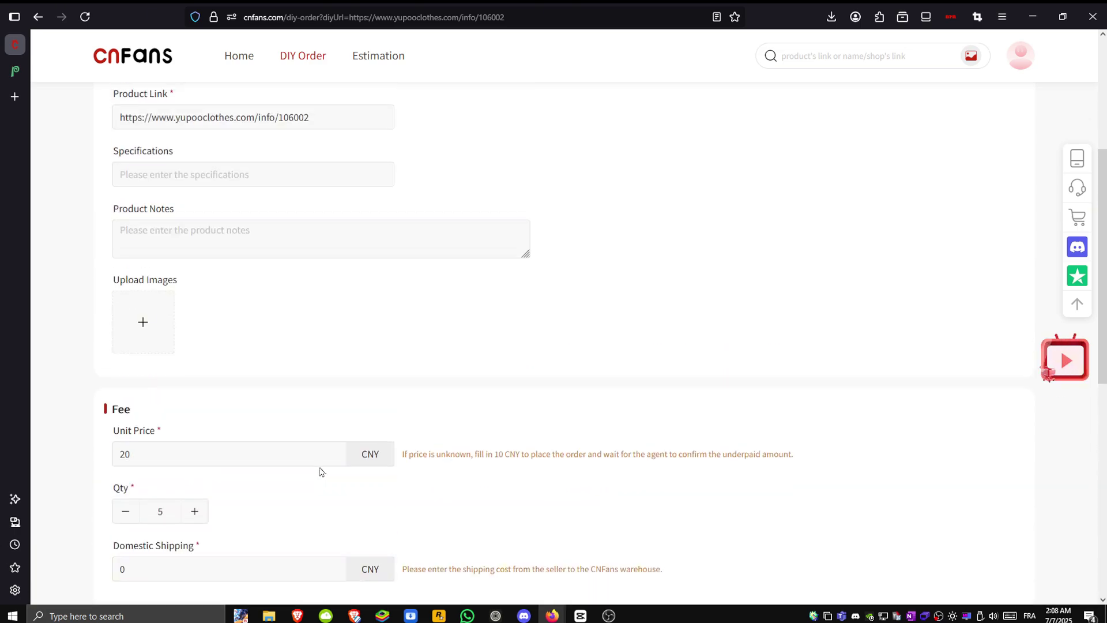
scroll(320, 467, "up", 5)
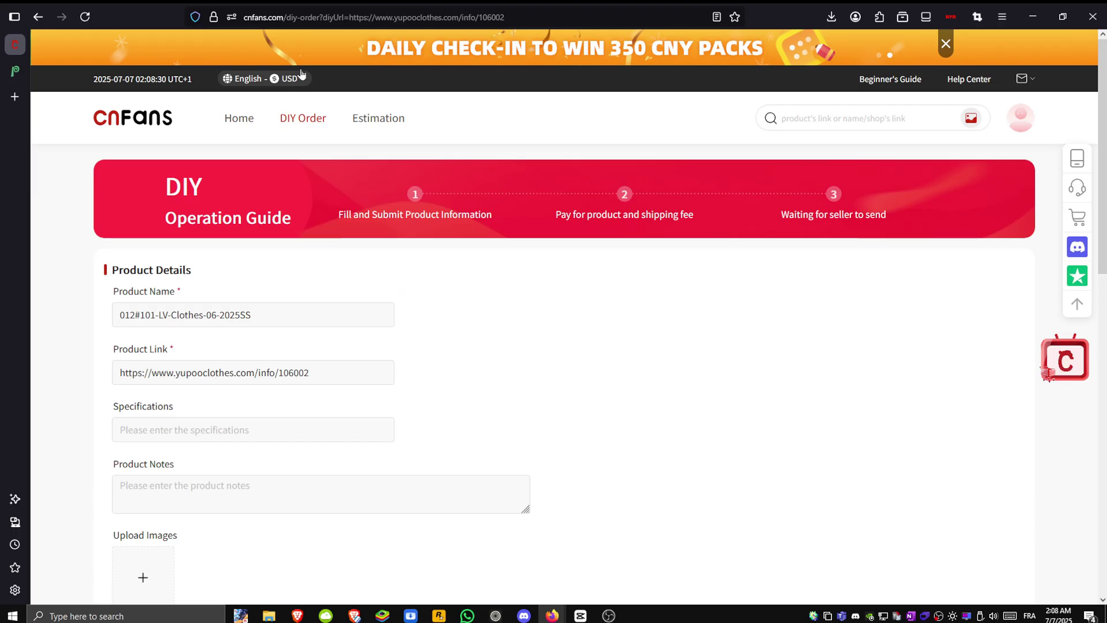
scroll(373, 381, "down", 10)
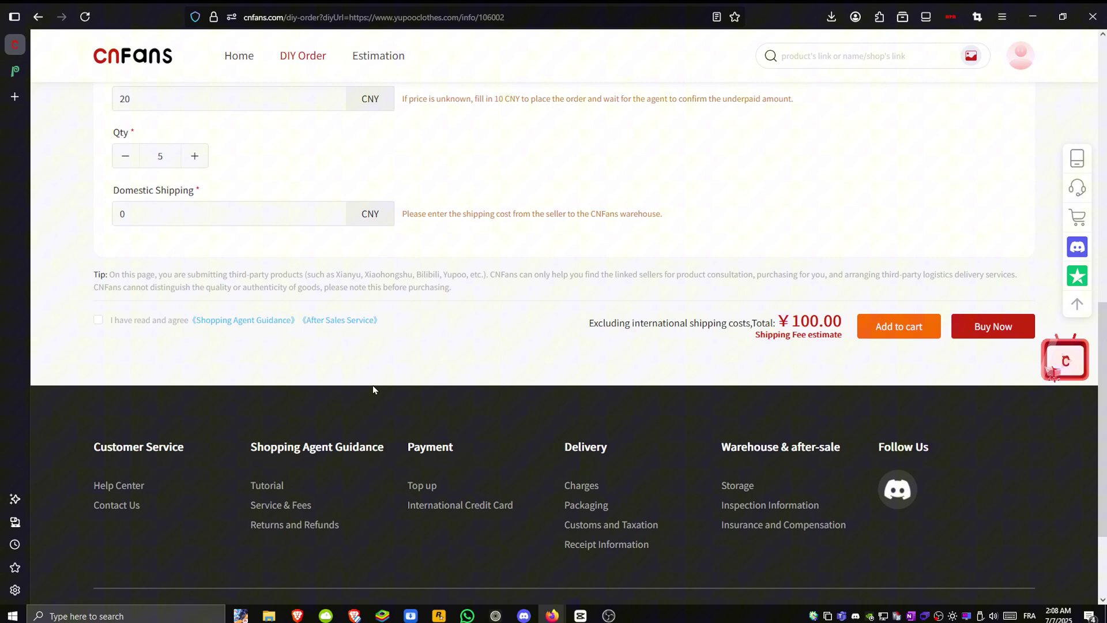
scroll(379, 399, "down", 2)
scroll(378, 399, "up", 3)
Tick the 'I have read and agree' box at the bottom of the form
left_click(99, 402)
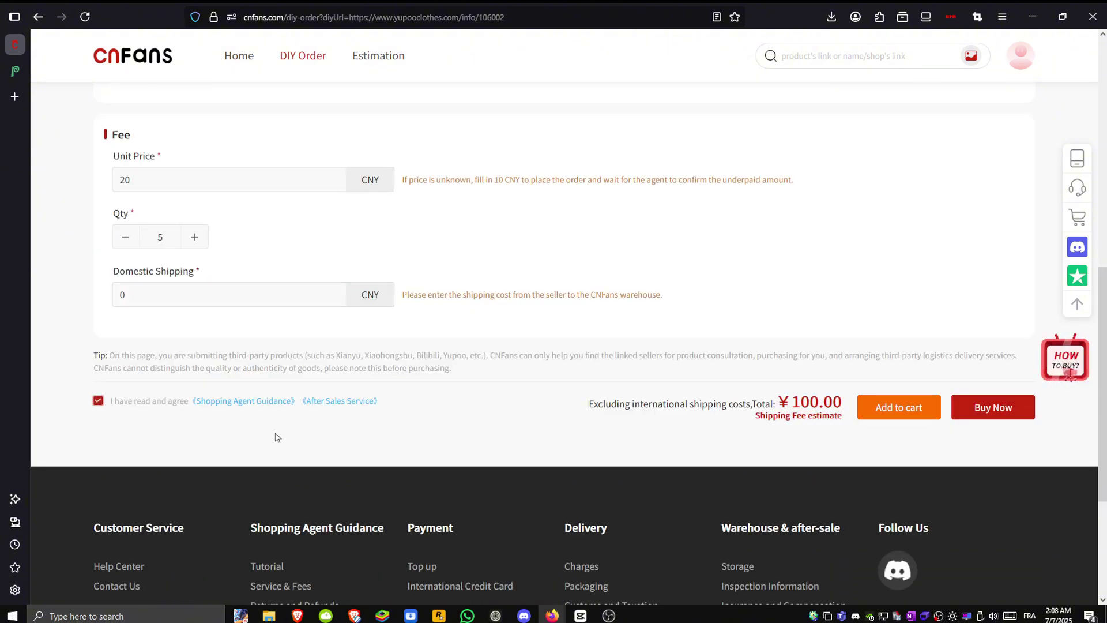